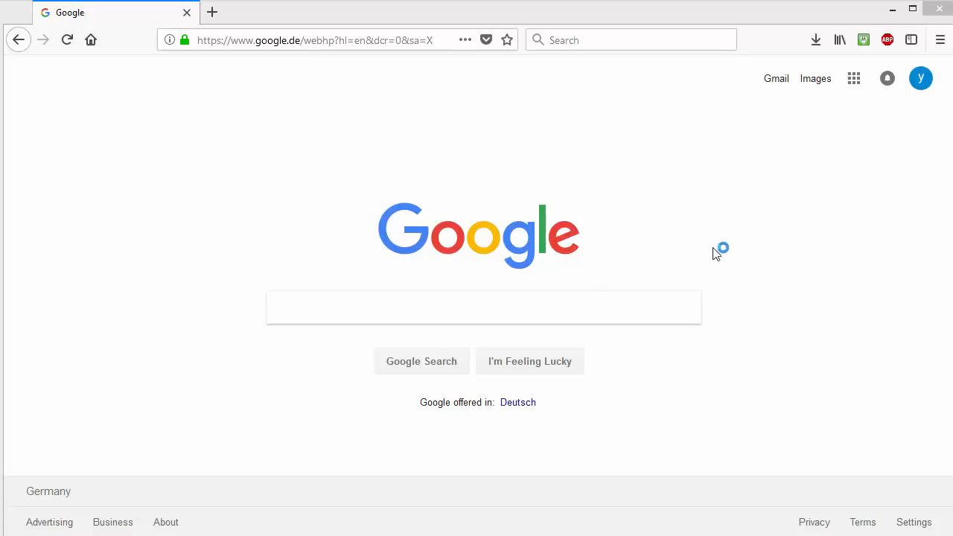
# - Search Google for "google developer console" and open the Google Cloud Console result
pyautogui.click(535, 306)
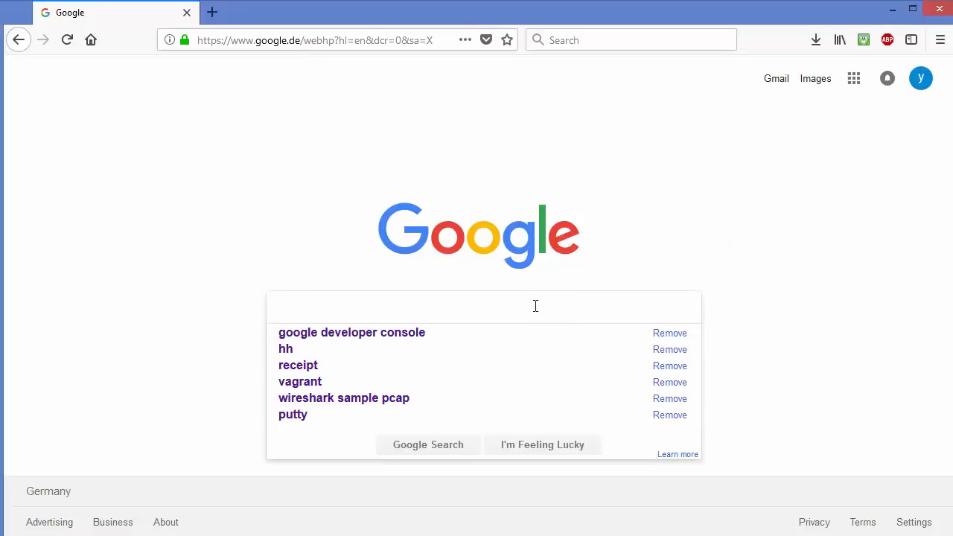
pyautogui.write('google developer console')
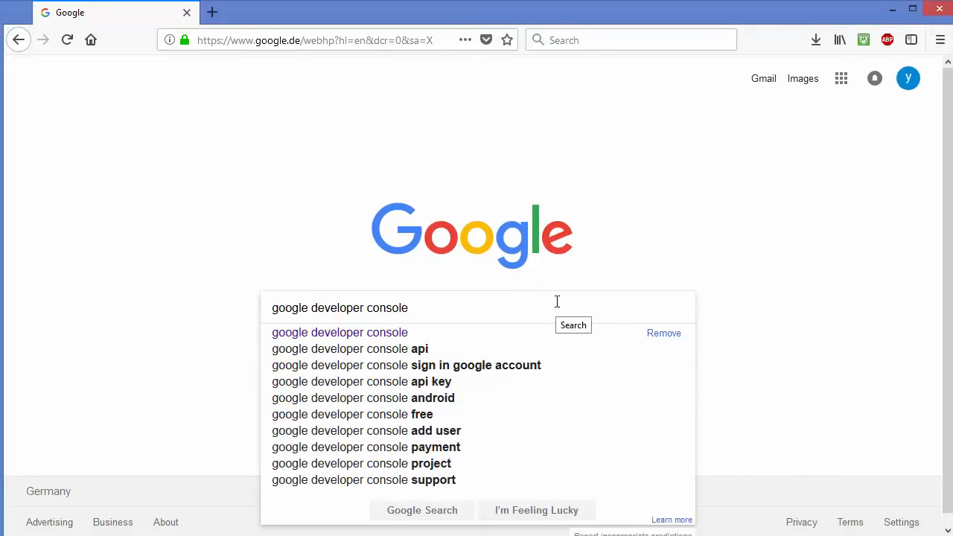
pyautogui.press('Return')
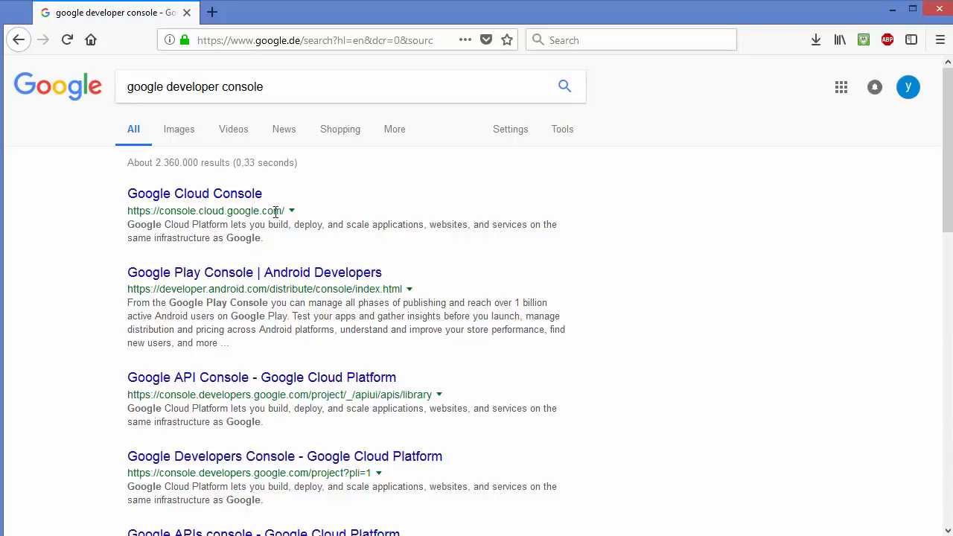
pyautogui.click(245, 196)
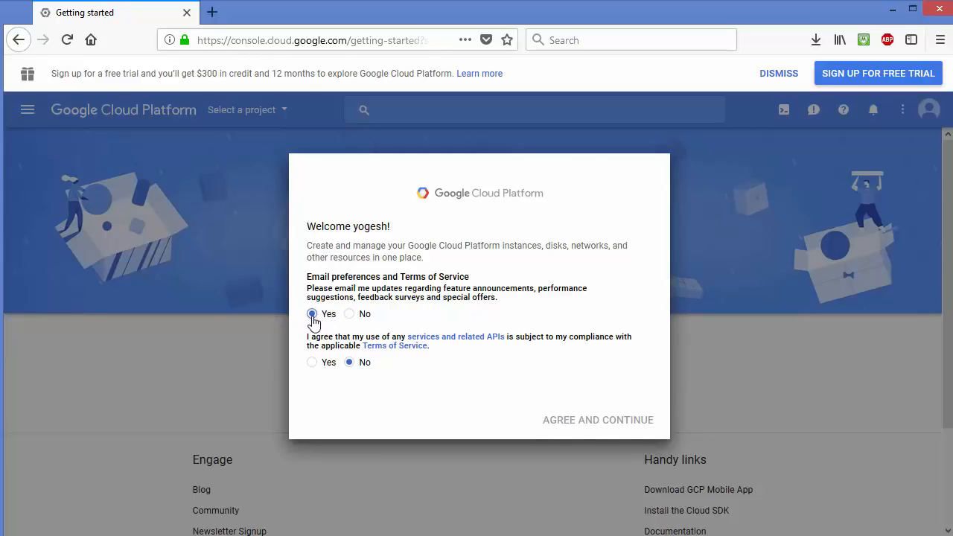
# - Decline the email updates, agree to the Terms of Service and continue into the console
pyautogui.click(352, 316)
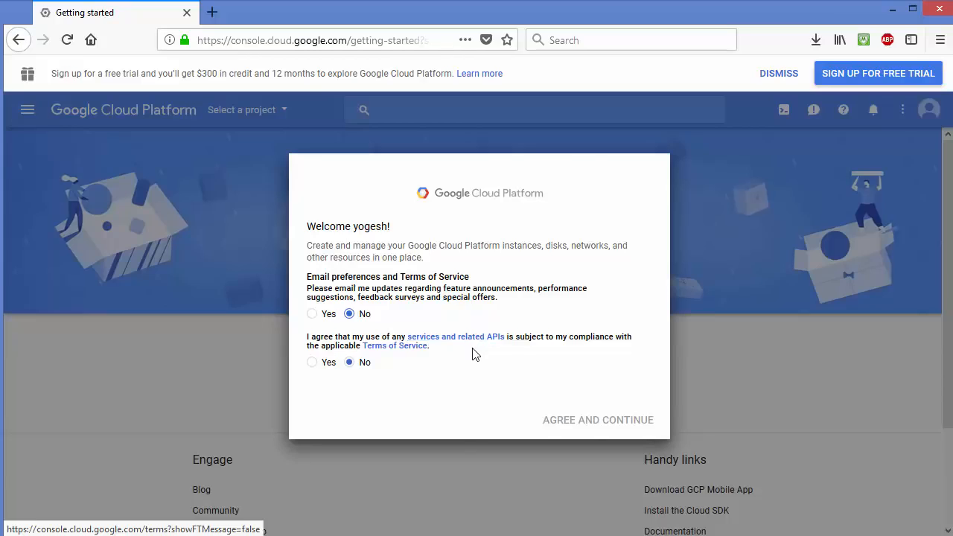
pyautogui.click(312, 363)
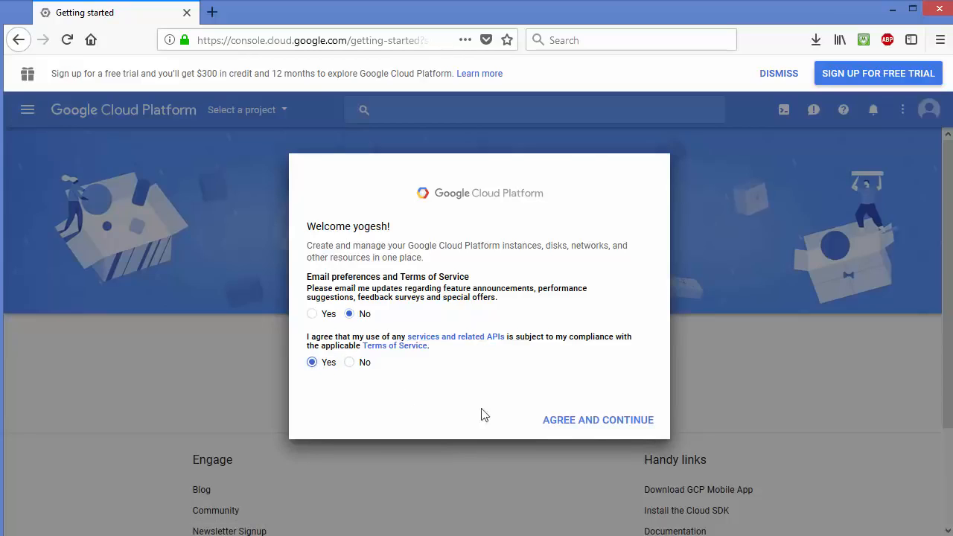
pyautogui.click(567, 421)
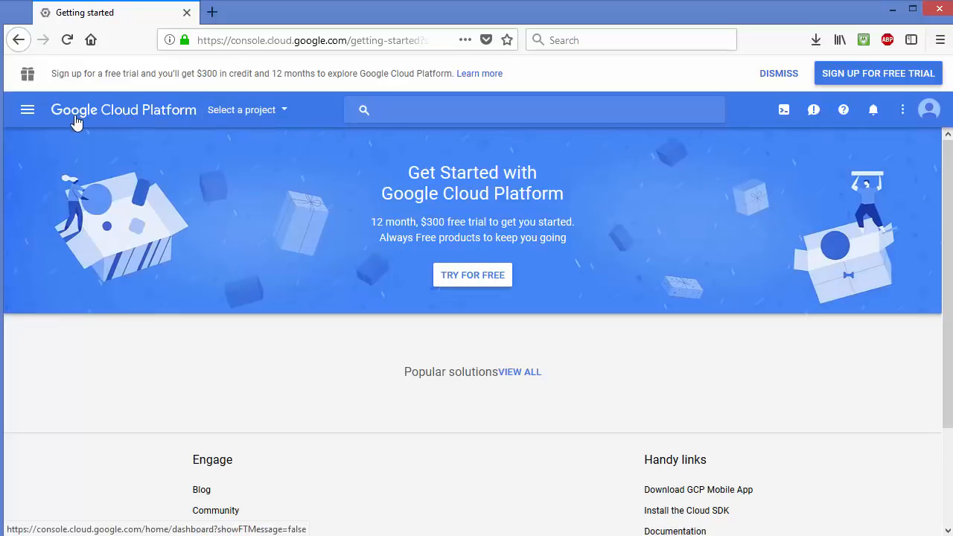
# - Create a new project named codebind
pyautogui.click(241, 113)
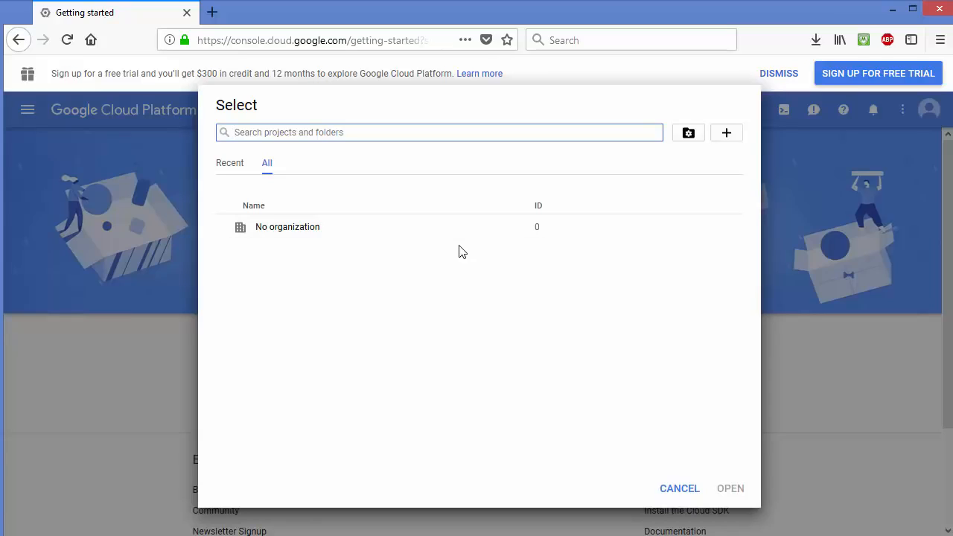
pyautogui.click(726, 138)
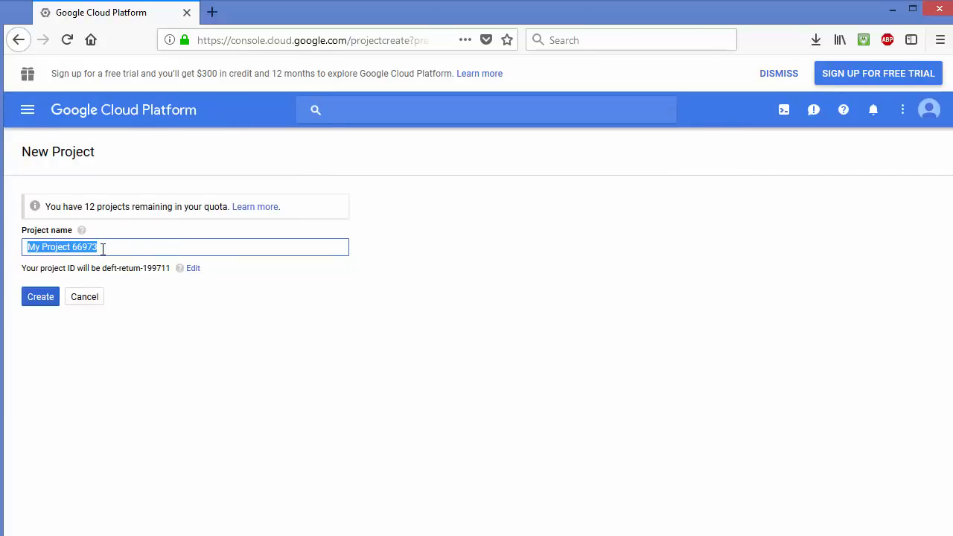
pyautogui.press('BackSpace')
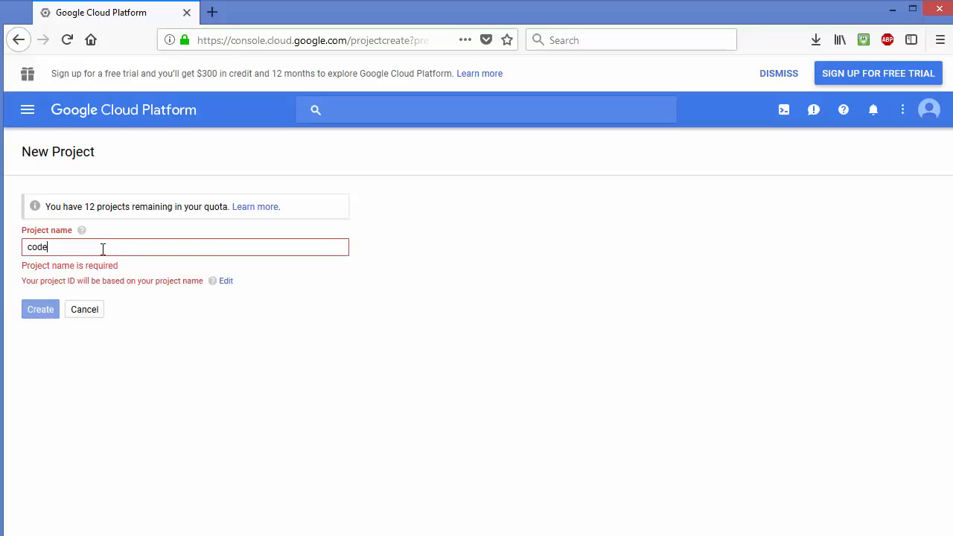
pyautogui.write('codebing')
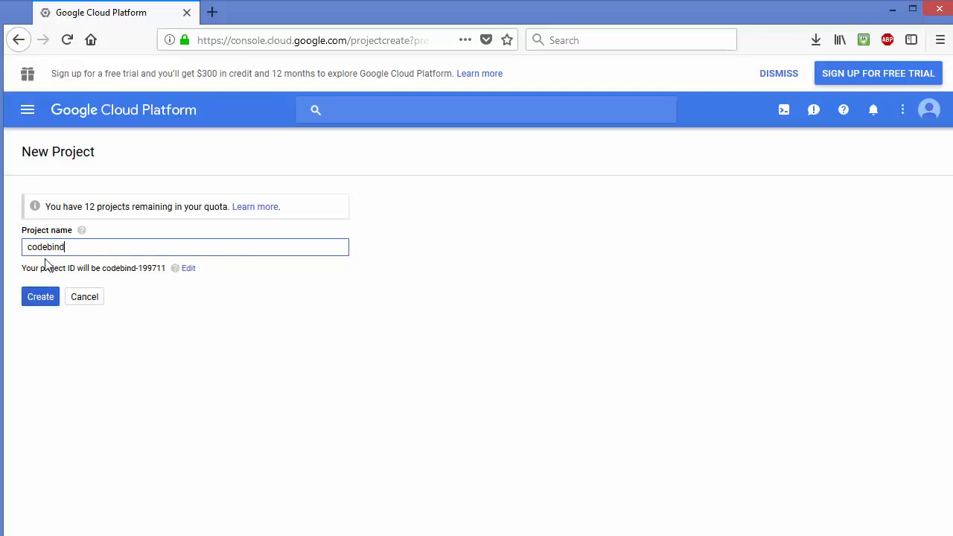
pyautogui.click(40, 302)
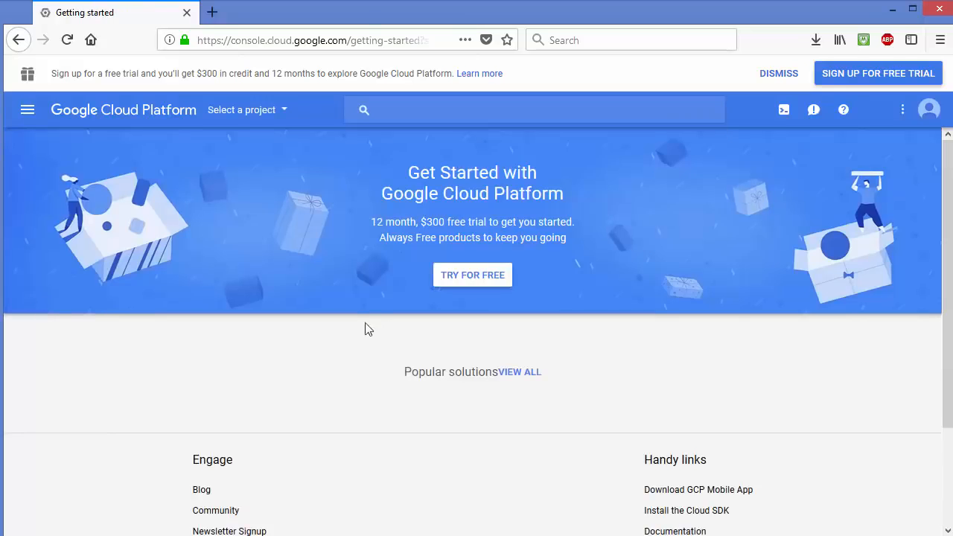
# - Check the list of recent projects for codebind, leaving the project selection as it is
pyautogui.click(277, 112)
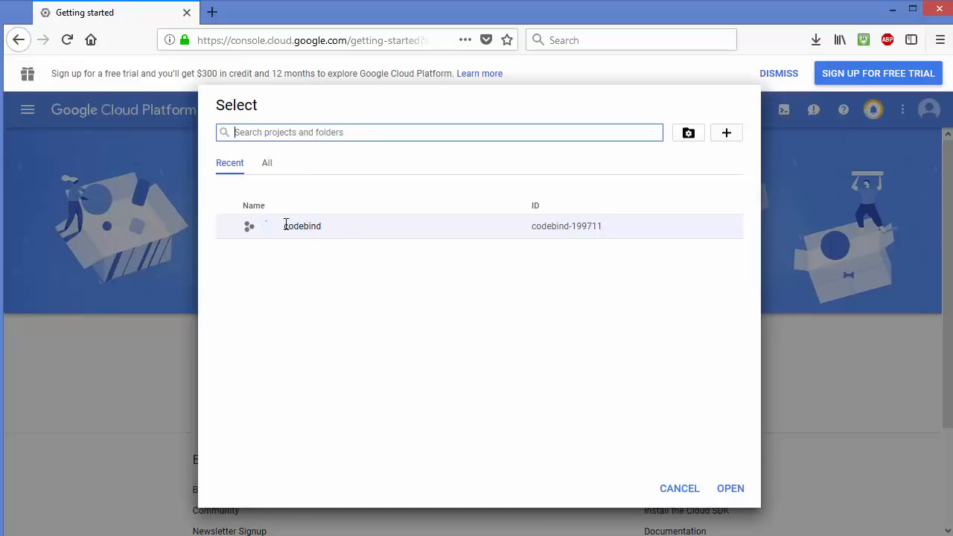
pyautogui.click(679, 491)
pyautogui.click(283, 113)
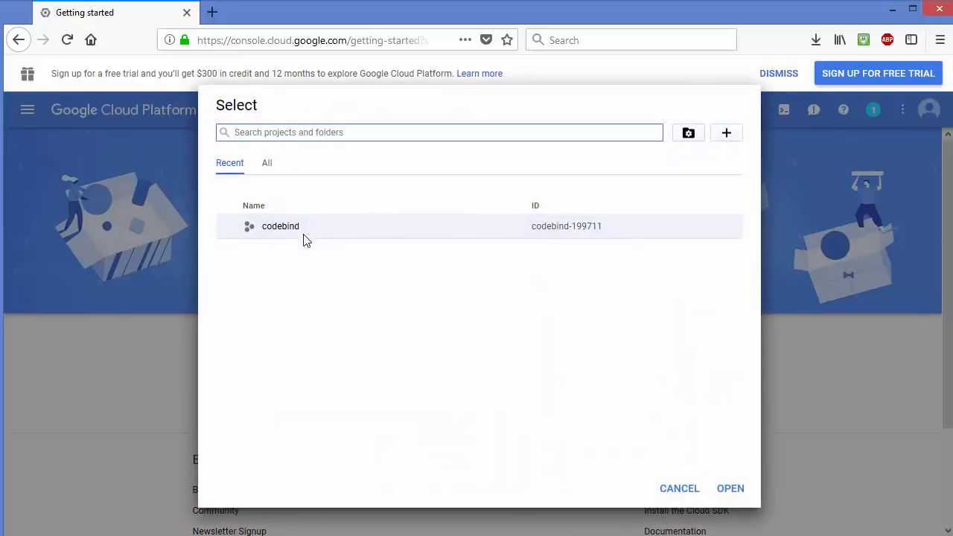
pyautogui.click(667, 488)
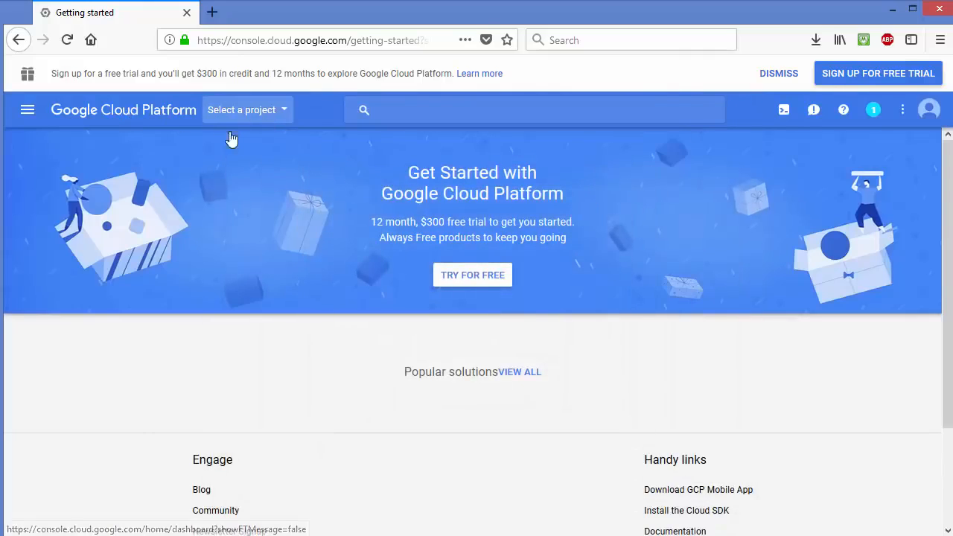
# - Open the APIs & Services dashboard and check that codebind is the selected project
pyautogui.click(28, 112)
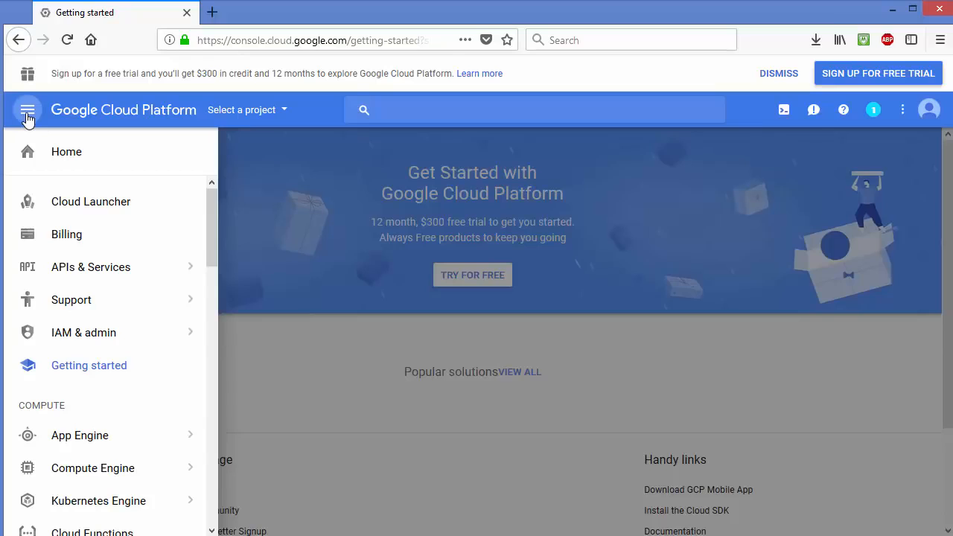
pyautogui.moveTo(117, 273)
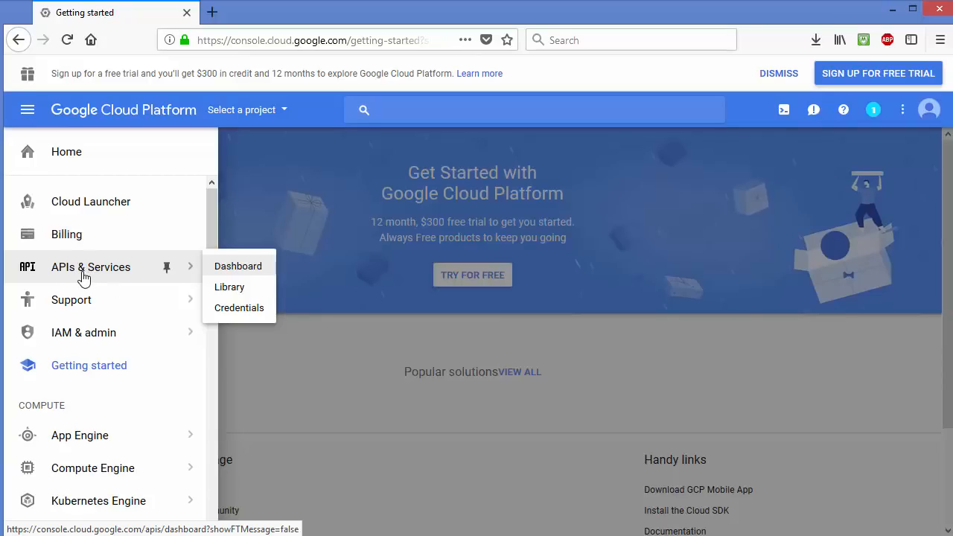
pyautogui.click(236, 270)
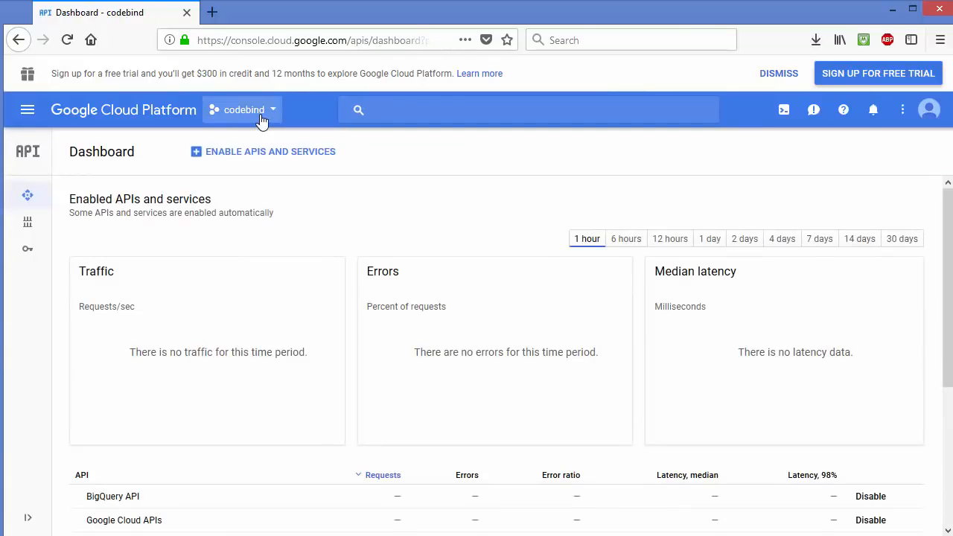
pyautogui.click(261, 112)
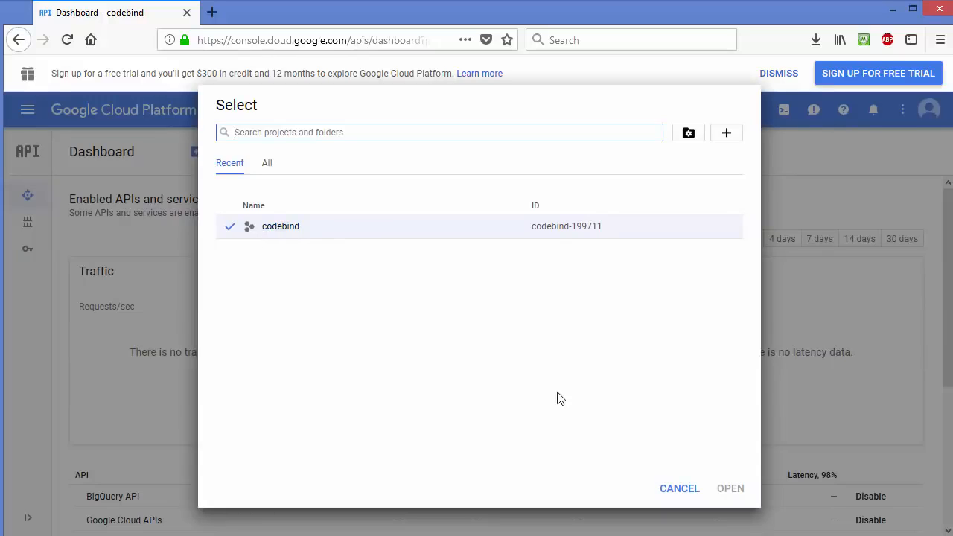
pyautogui.click(677, 491)
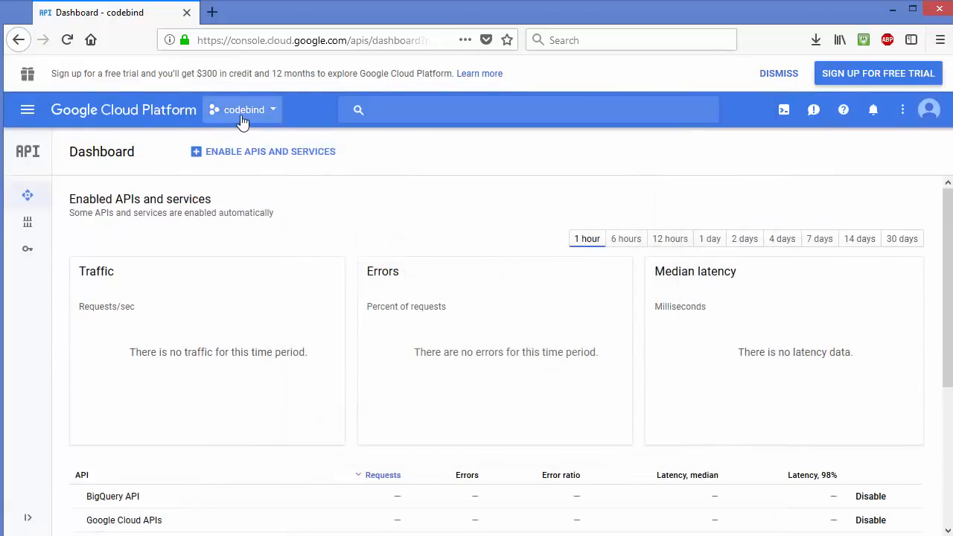
# - Open the YouTube Data API v3 page from the API Library
pyautogui.moveTo(25, 195)
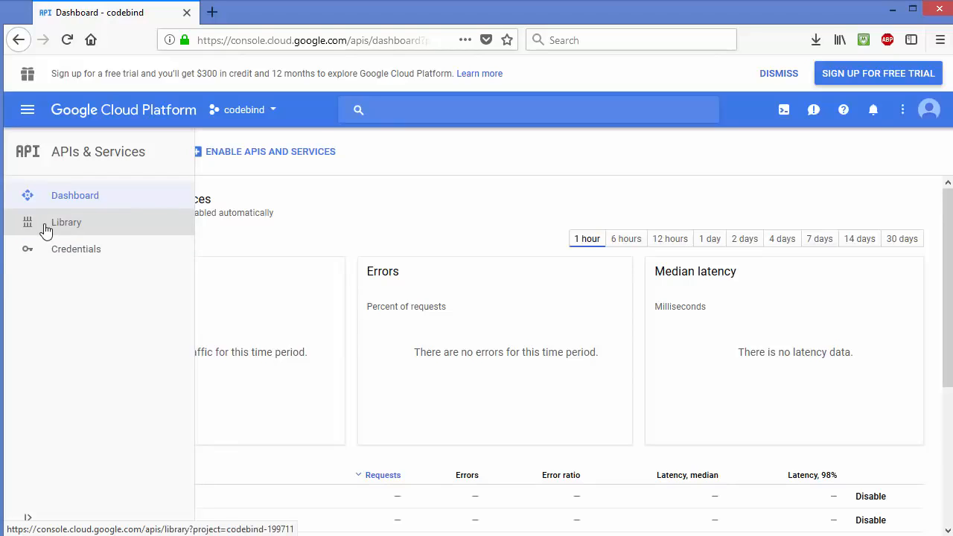
pyautogui.click(46, 231)
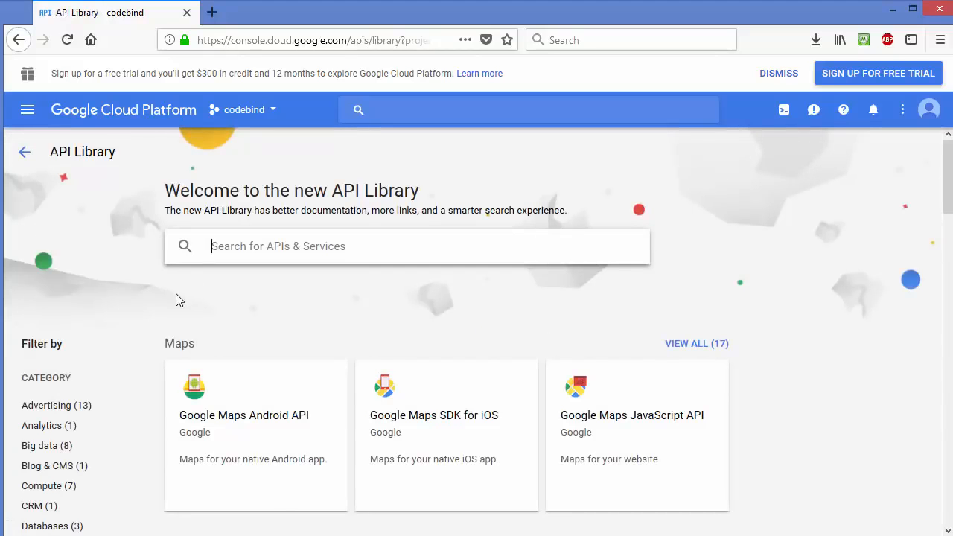
pyautogui.scroll(-10, 185, 290)
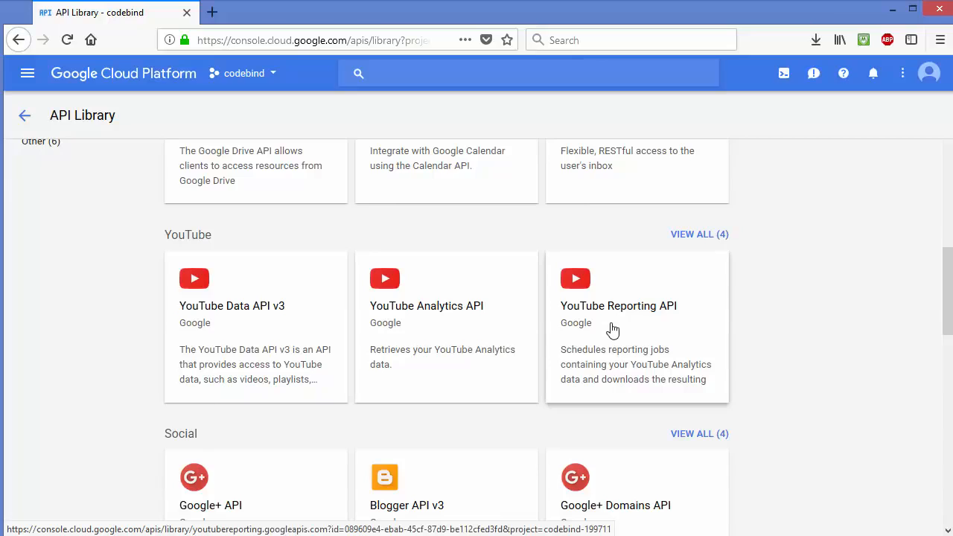
pyautogui.click(217, 316)
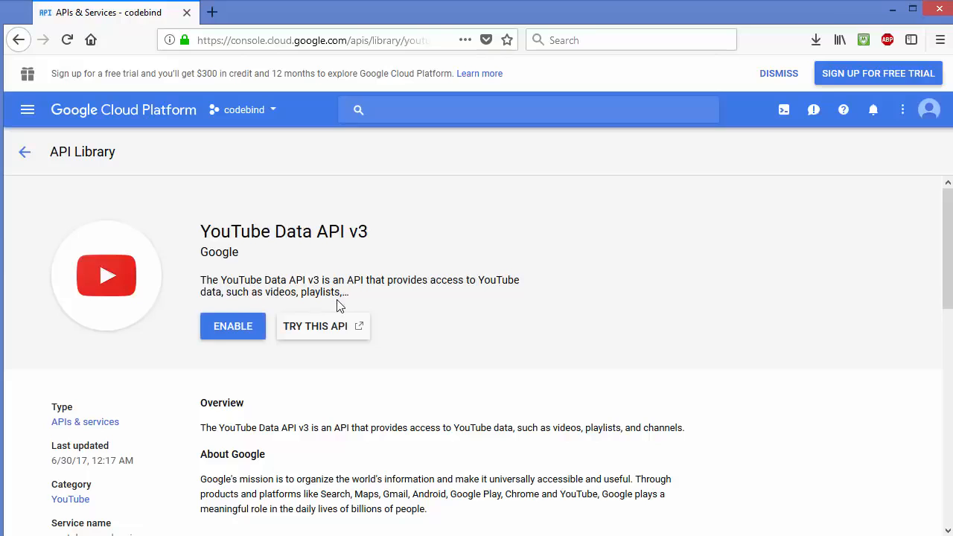
# - Review the YouTube Data API v3 overview and enable the API for the project
pyautogui.scroll(-4, 249, 279)
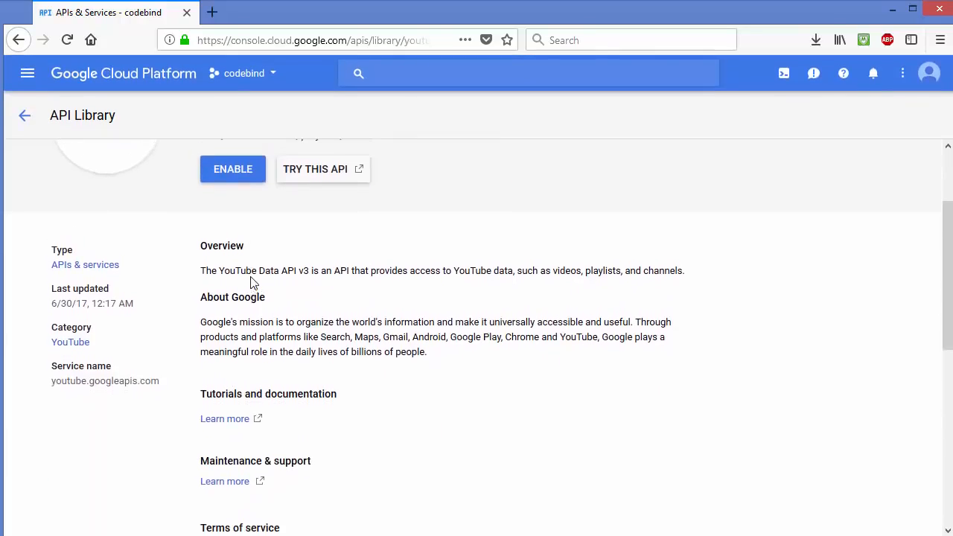
pyautogui.scroll(1, 252, 282)
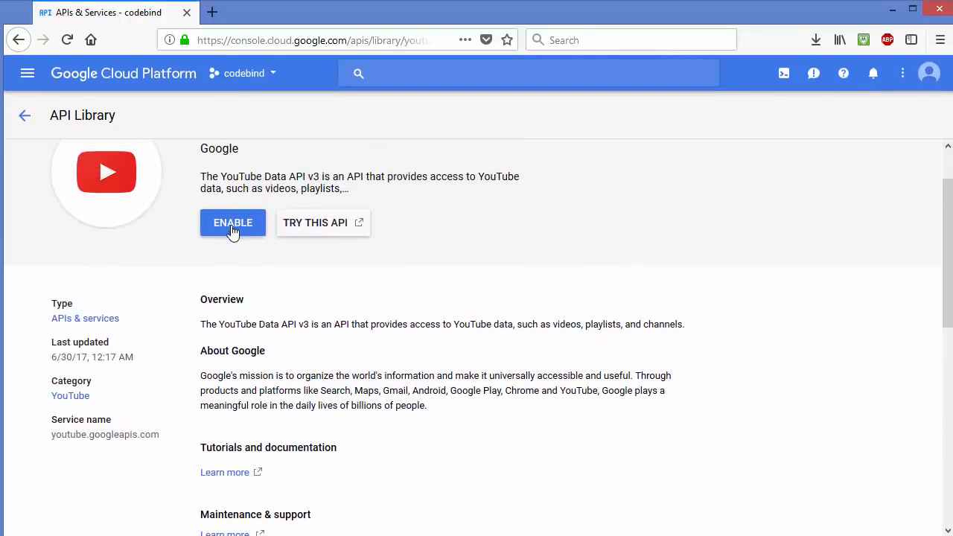
pyautogui.scroll(1, 244, 261)
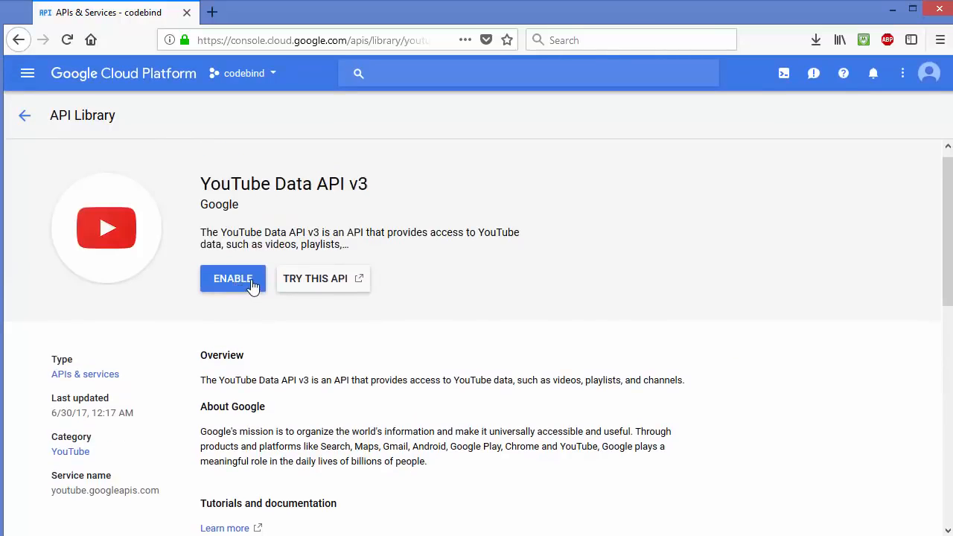
pyautogui.click(241, 283)
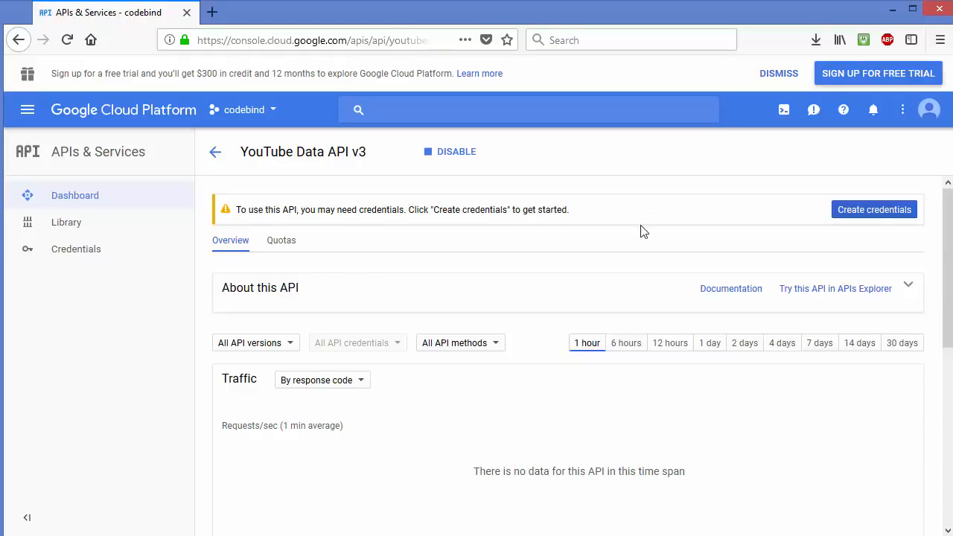
# - Create an API key for YouTube Data API v3 called from Web browser (Javascript) with Public data access, and copy the key
pyautogui.click(861, 215)
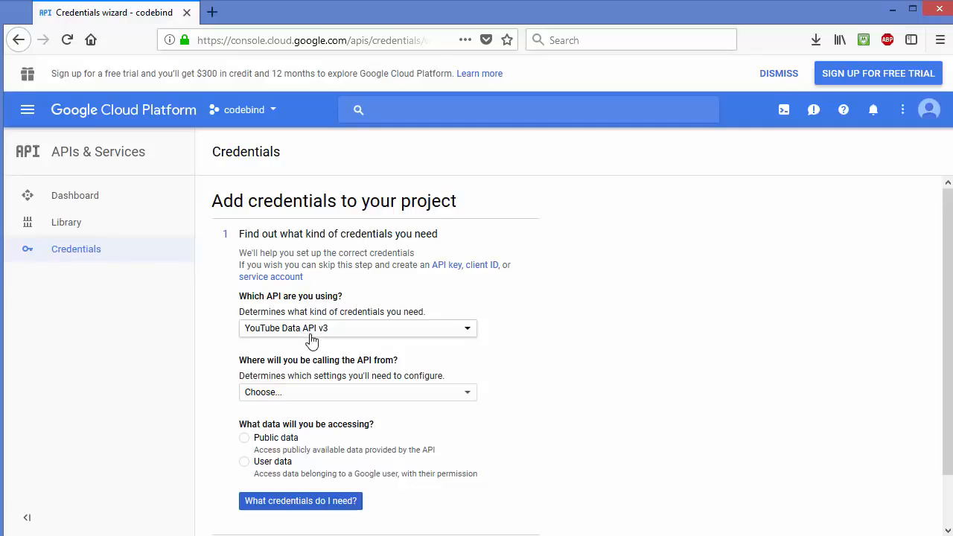
pyautogui.scroll(-1, 331, 340)
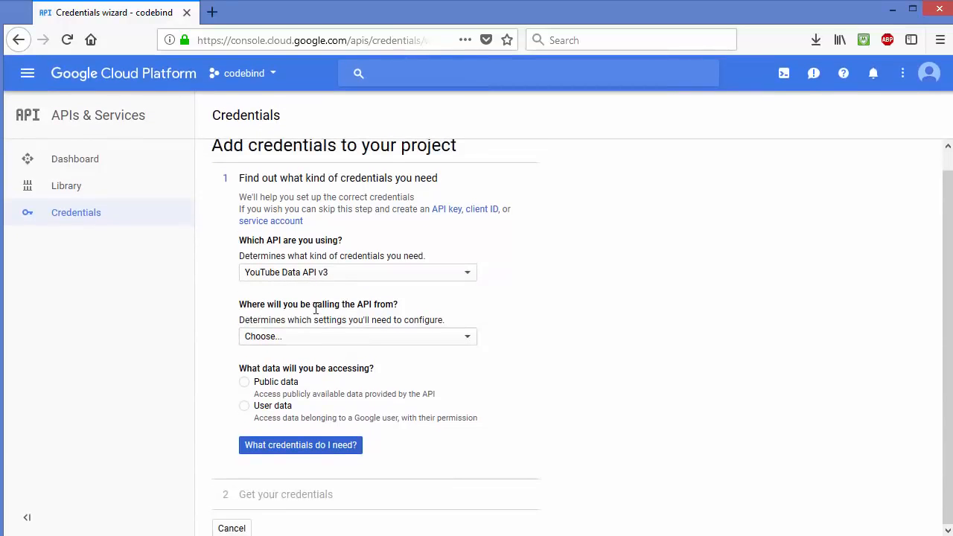
pyautogui.click(349, 338)
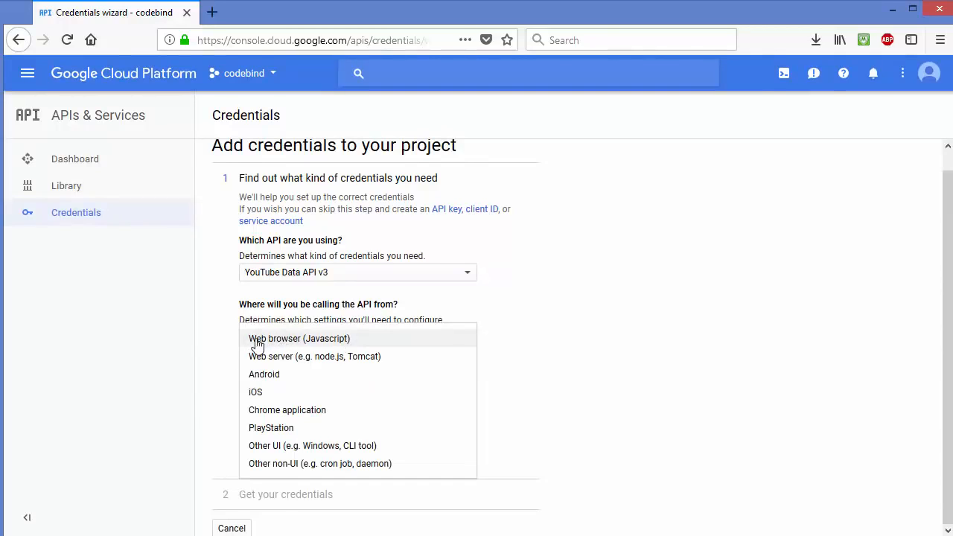
pyautogui.click(299, 341)
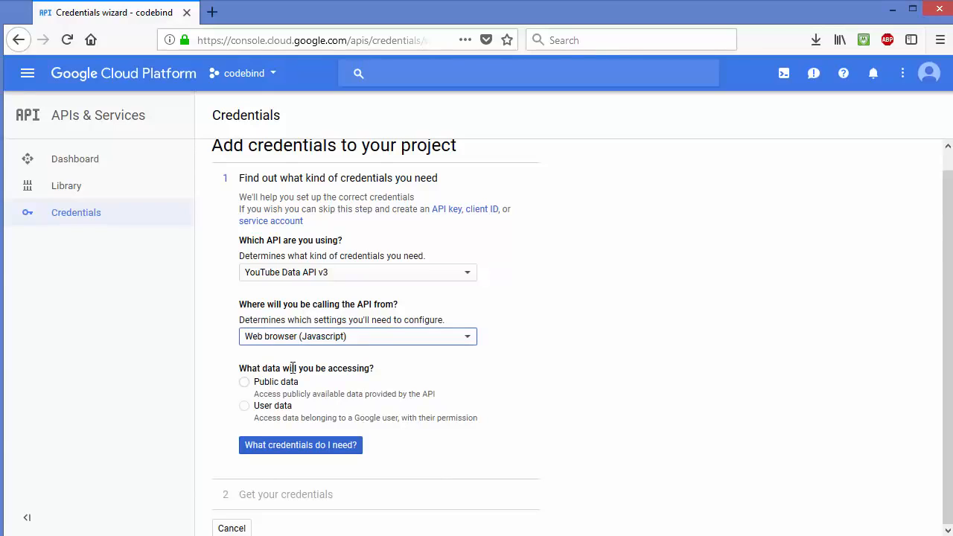
pyautogui.click(245, 386)
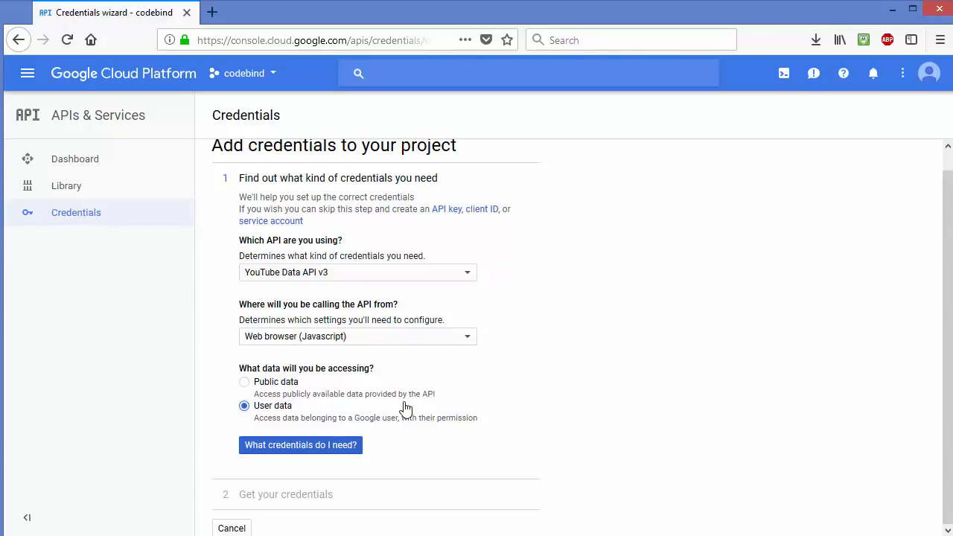
pyautogui.click(246, 382)
pyautogui.click(288, 451)
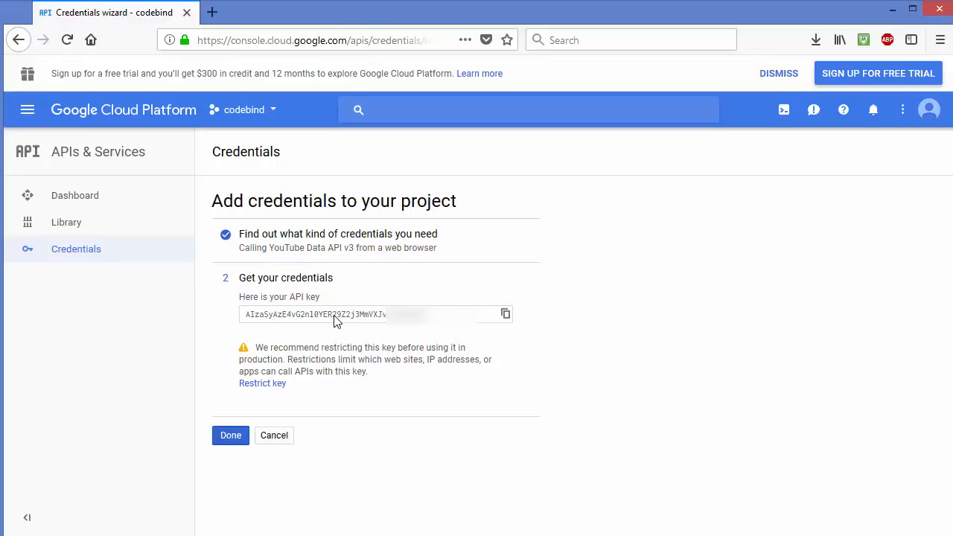
pyautogui.click(507, 318)
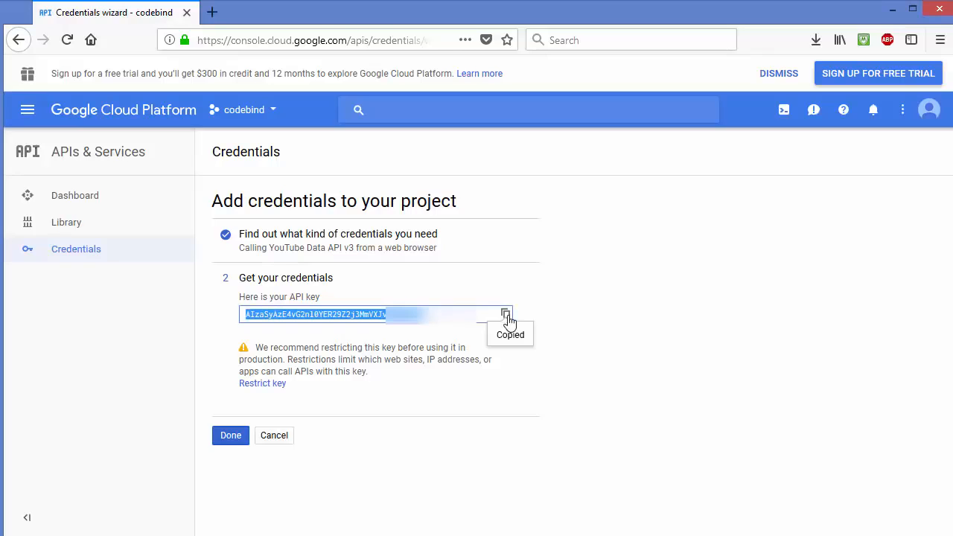